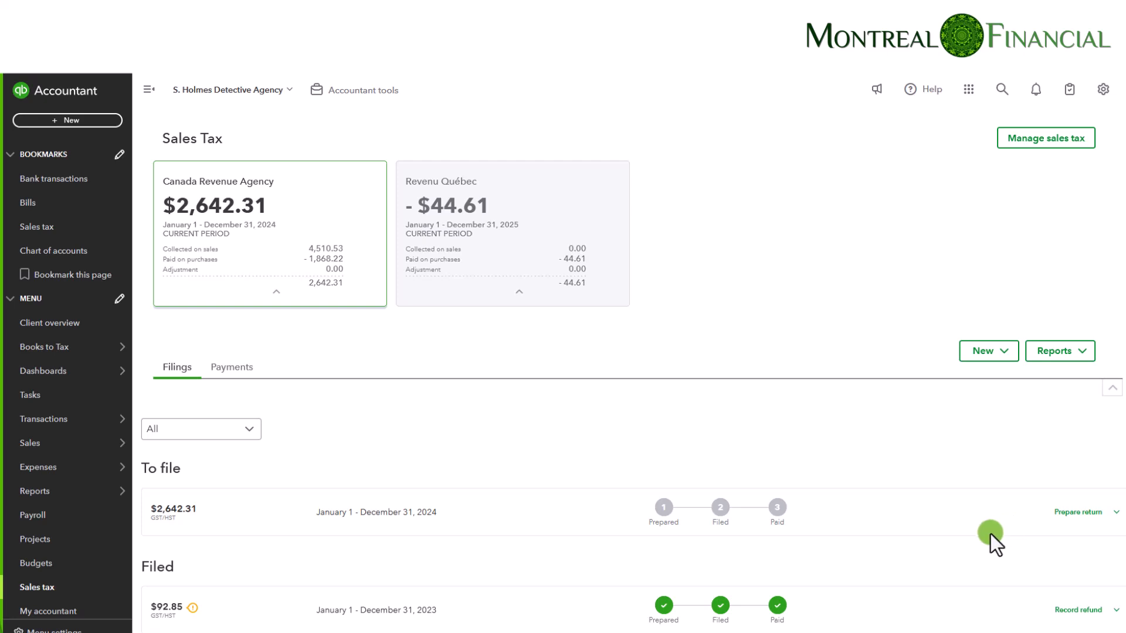
Step: Prepare the GST/HST return for January 1 - December 31, 2024 and set its filing date to 31/12/2024
click(1068, 520)
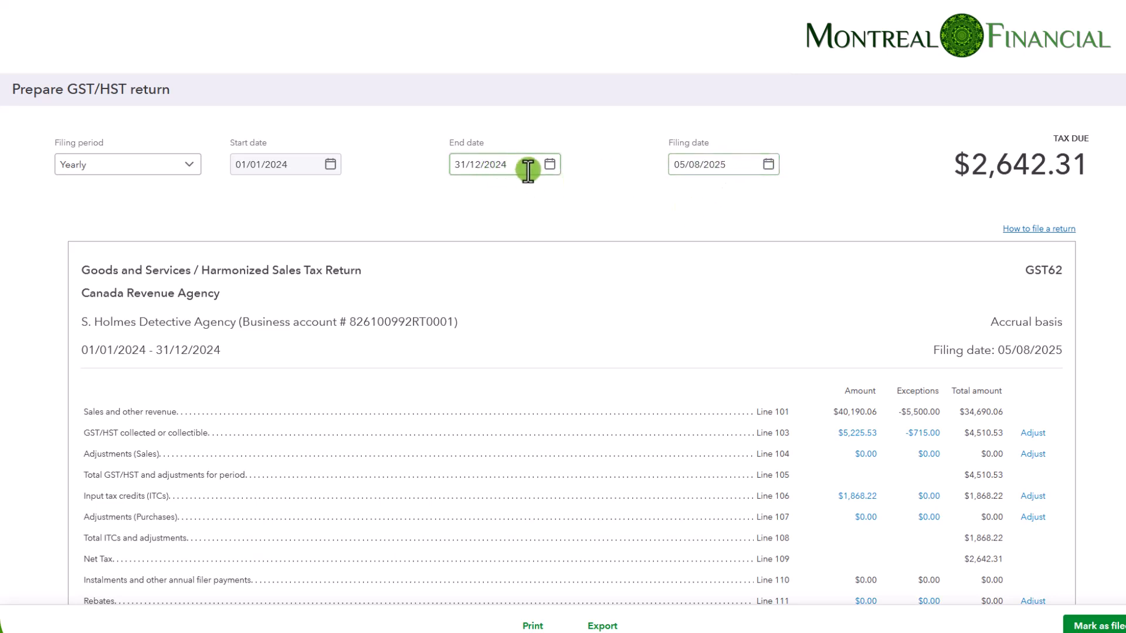
click(769, 166)
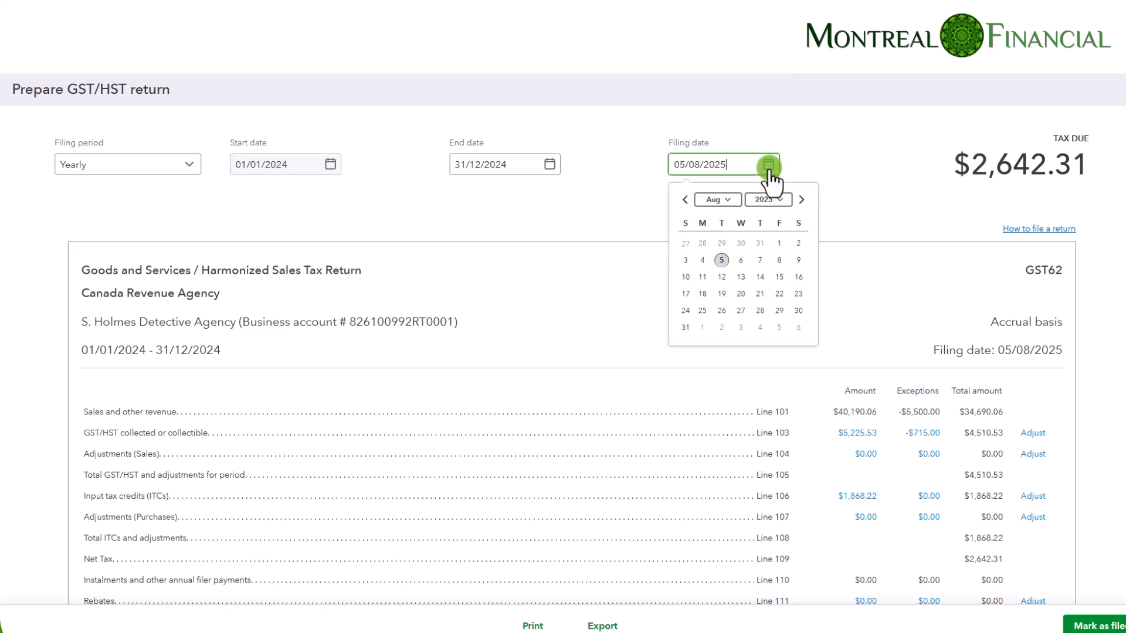
click(682, 200)
click(682, 200)
click(682, 200)
click(682, 200)
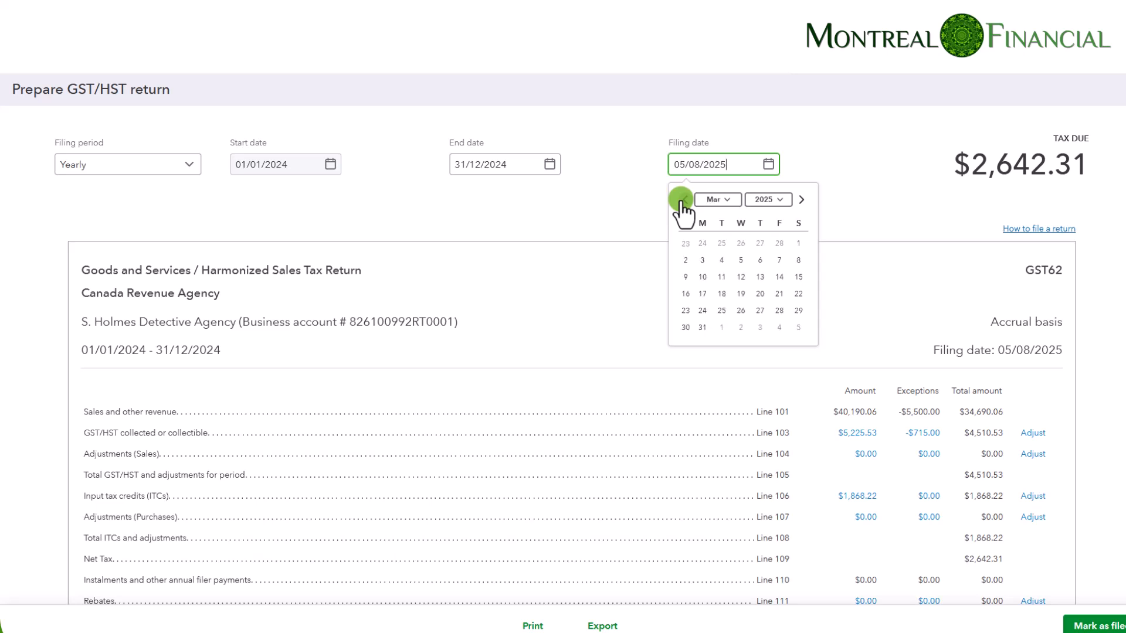
click(682, 200)
click(682, 200)
click(682, 200)
click(682, 200)
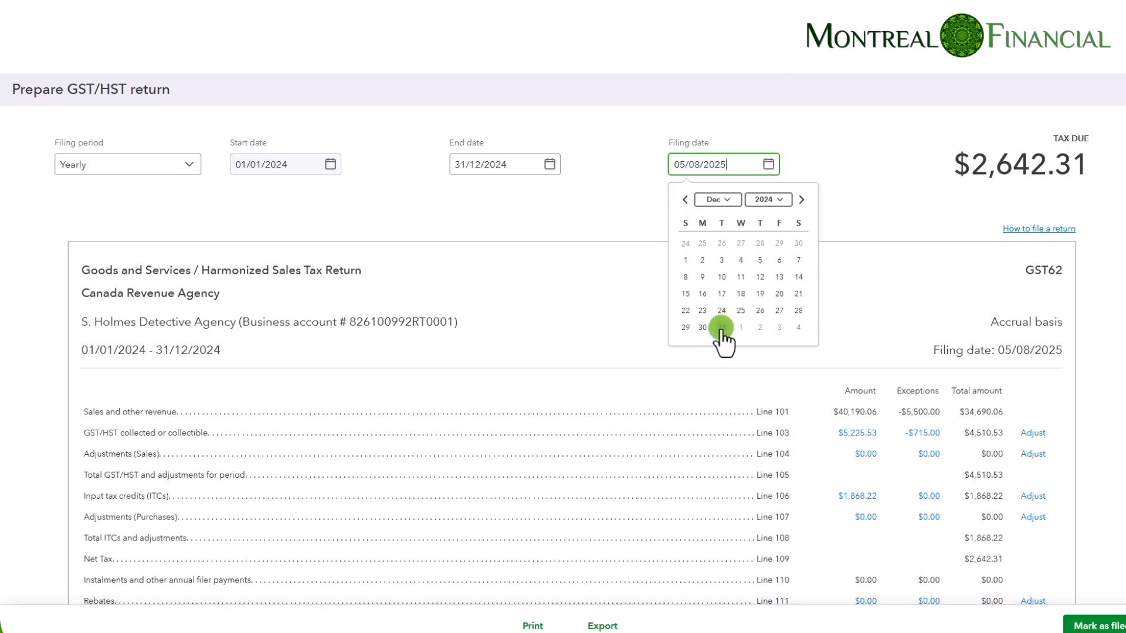
click(721, 325)
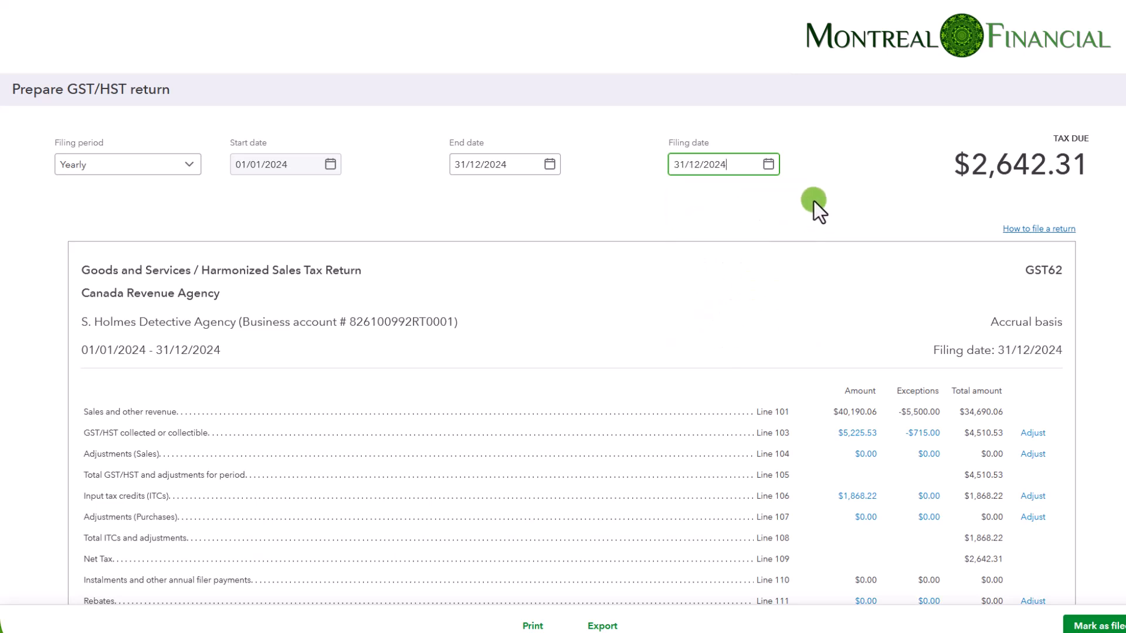
Step: Mark the 2024 GST/HST return as filed, leaving its payment for another time, and dismiss the feedback survey
click(1085, 627)
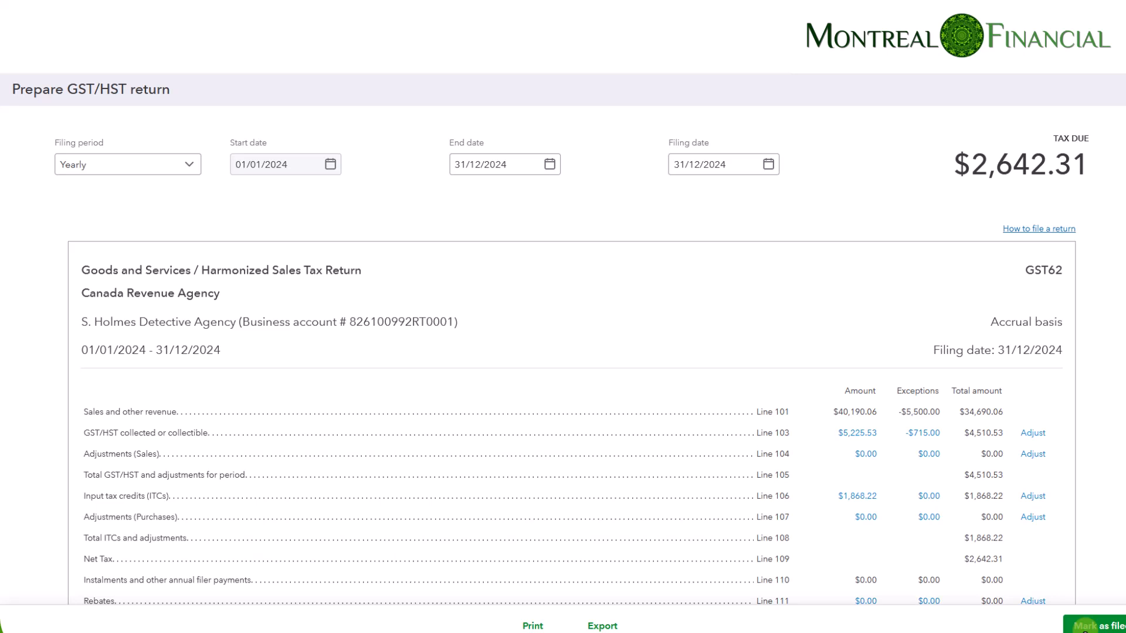
click(1085, 625)
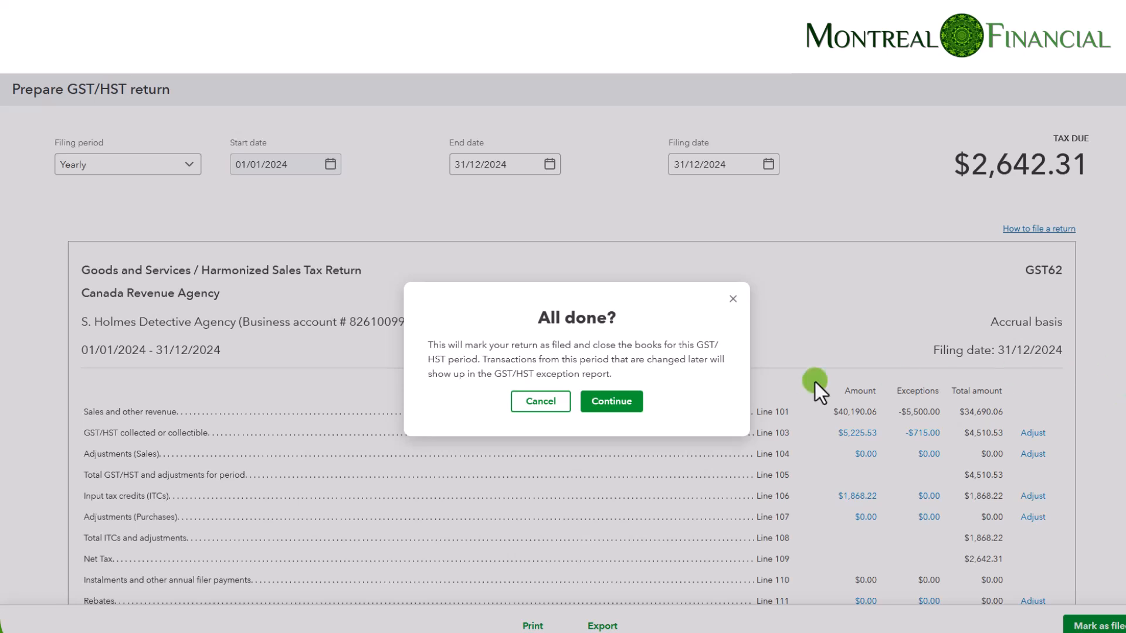
click(616, 405)
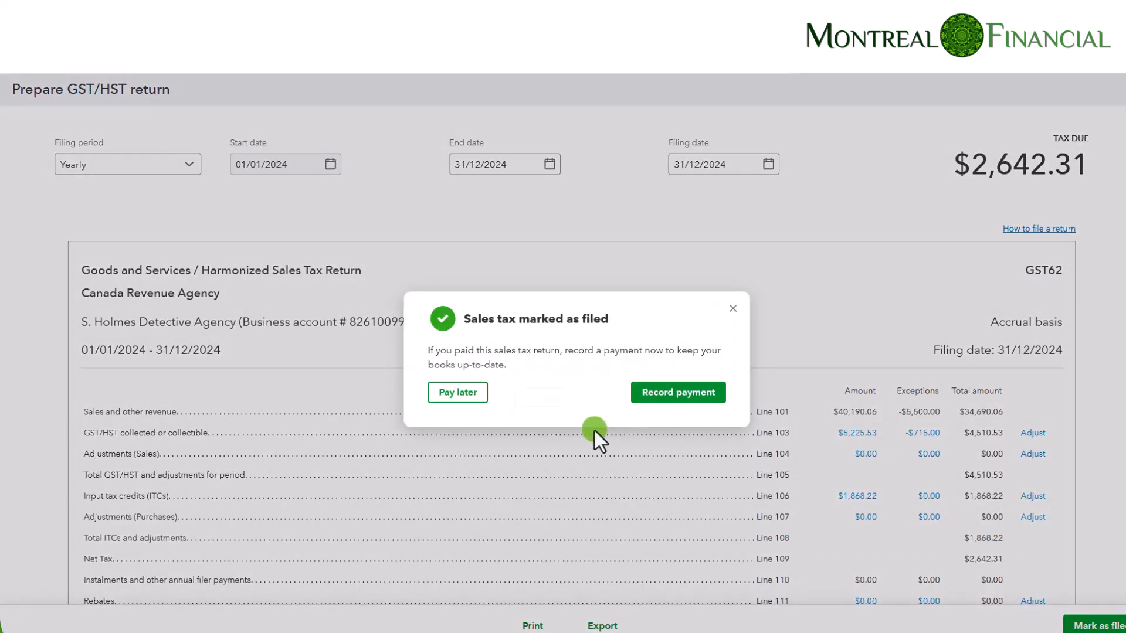
click(676, 397)
click(453, 396)
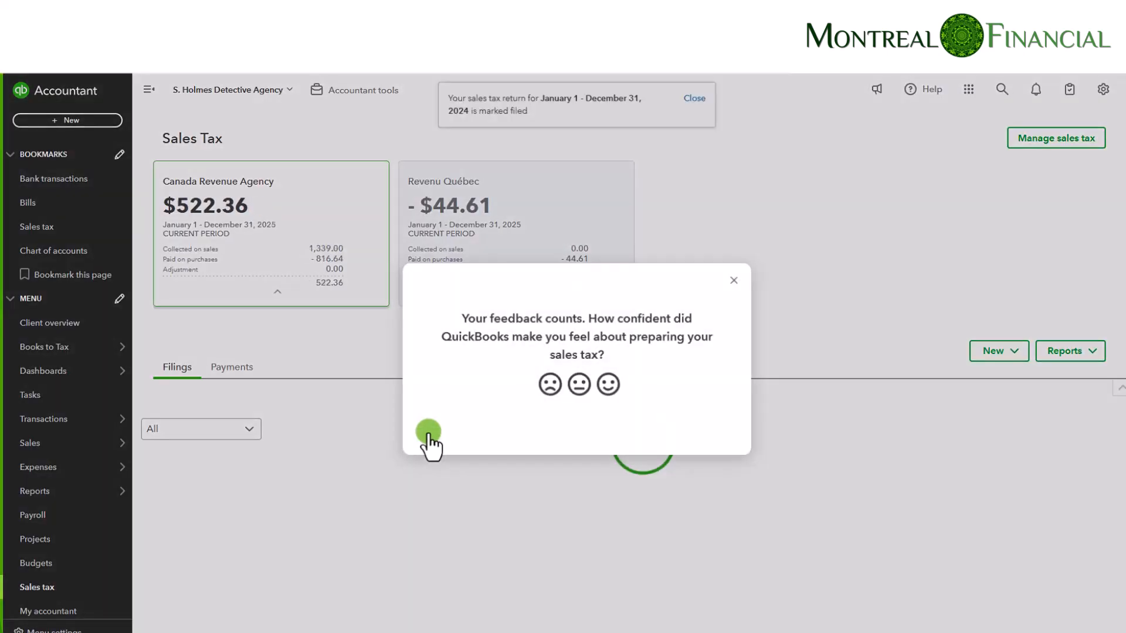
click(738, 288)
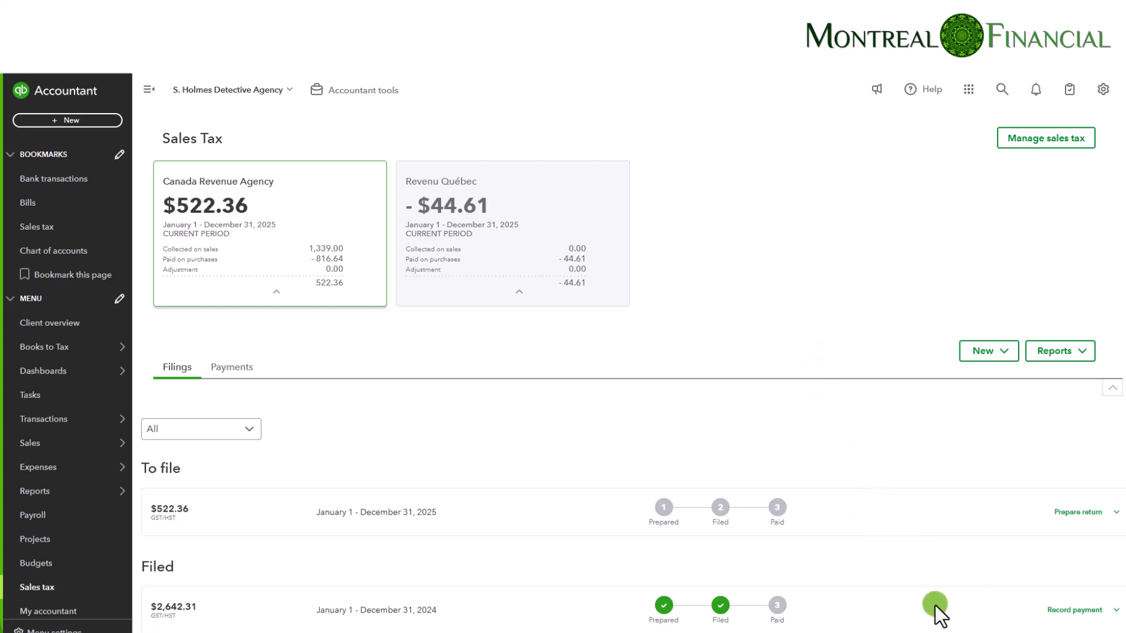
Step: Start a payment for the filed 2024 return without applying the 2023 credit, and set it to be paid from 1000 Bank
scroll(856, 601, down, 2)
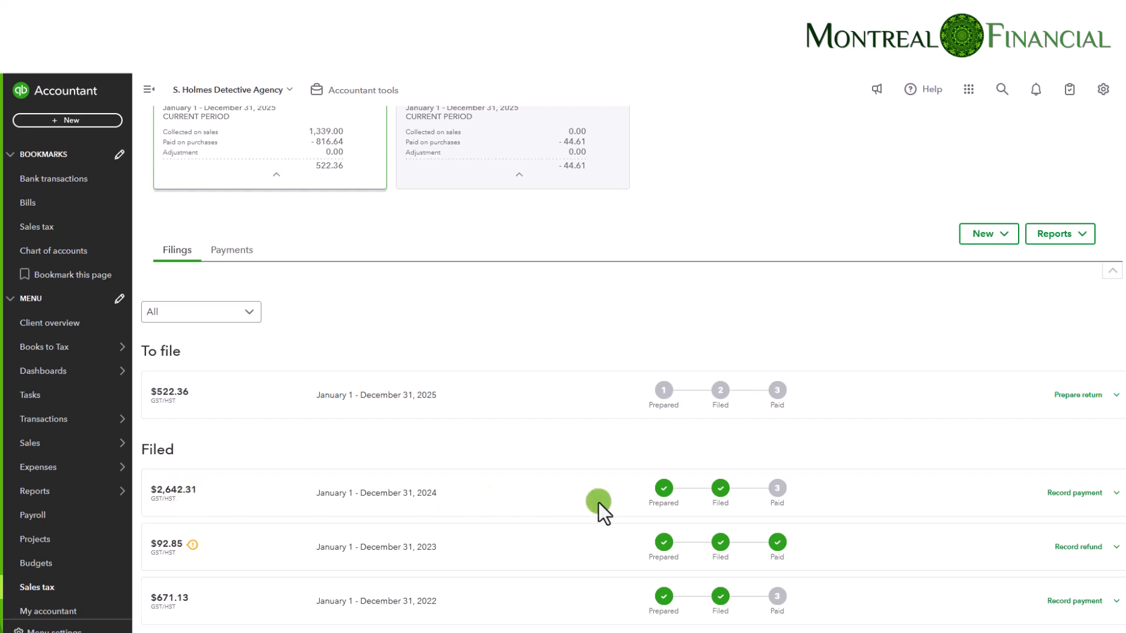
click(1084, 495)
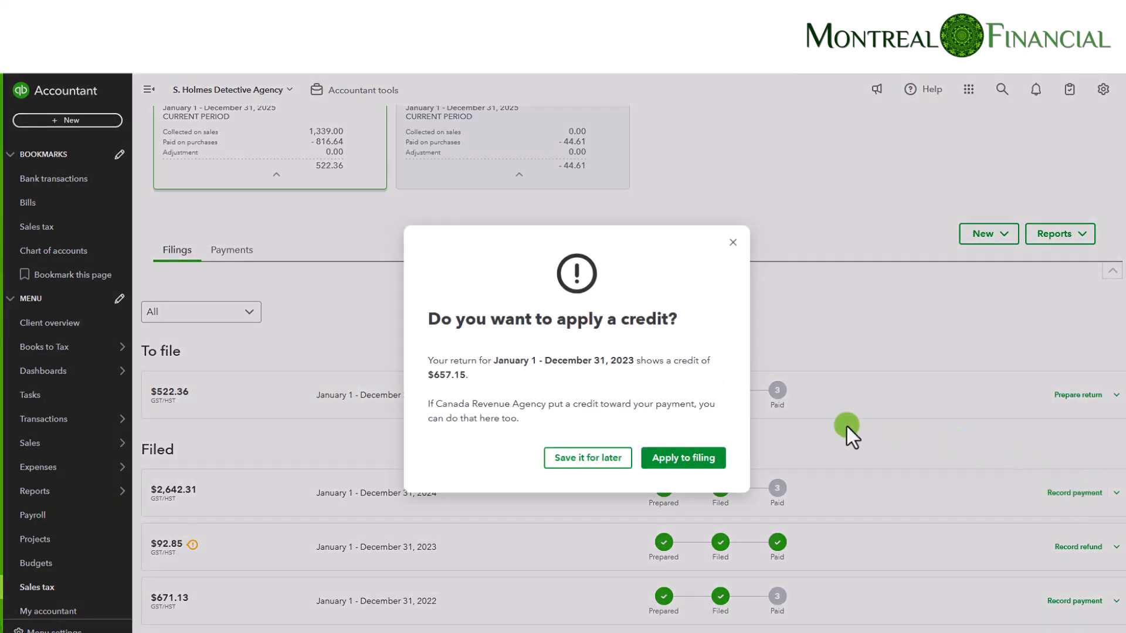
click(594, 469)
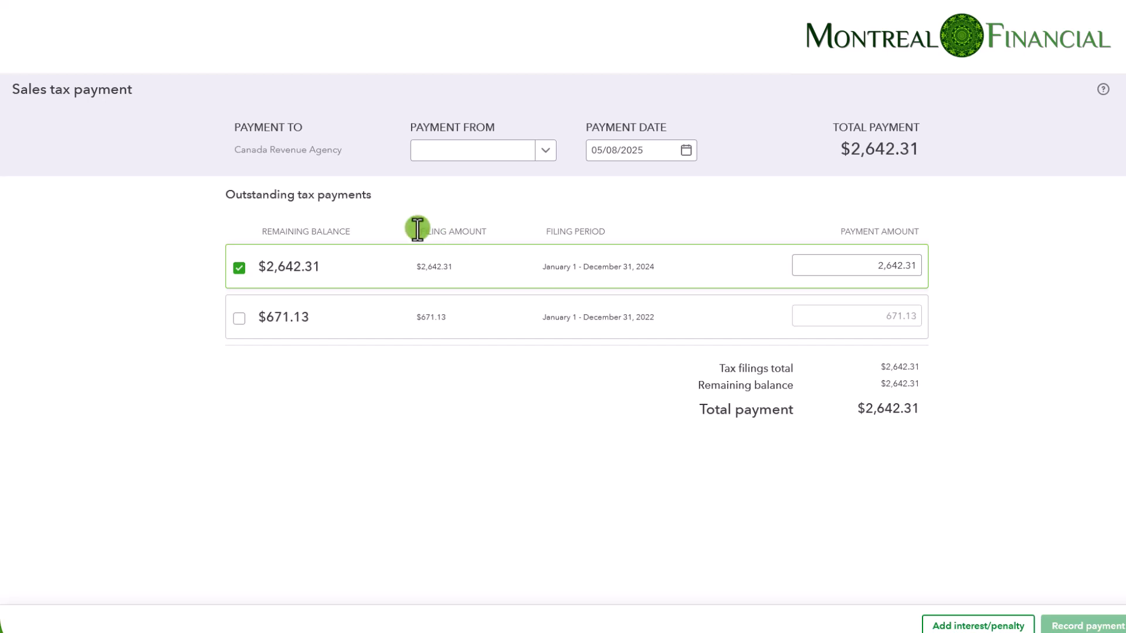
click(544, 151)
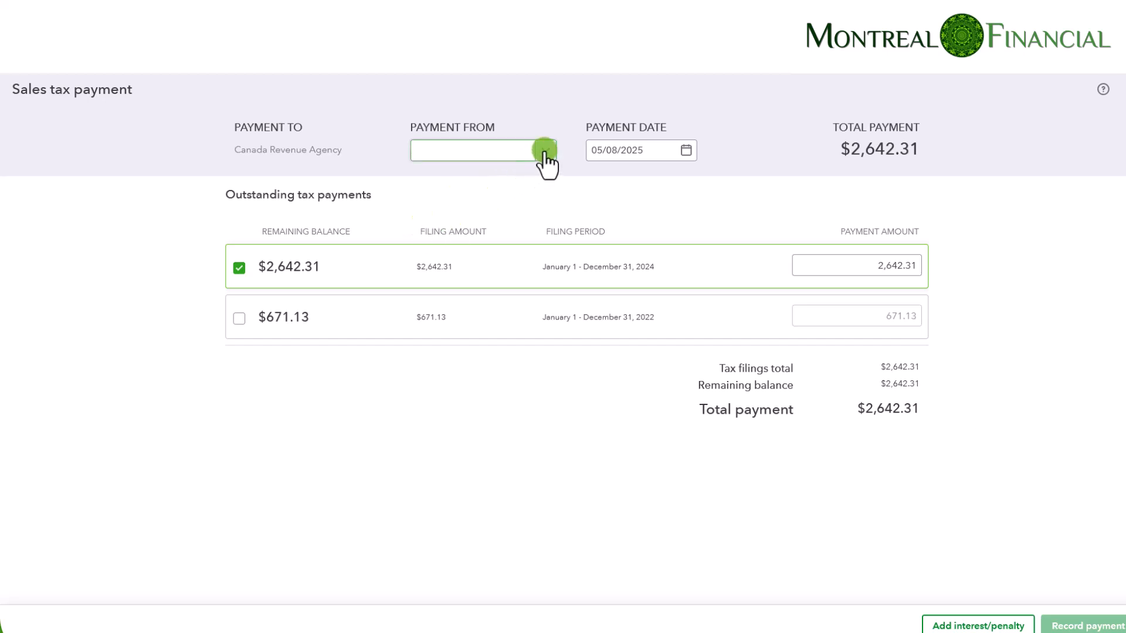
click(545, 151)
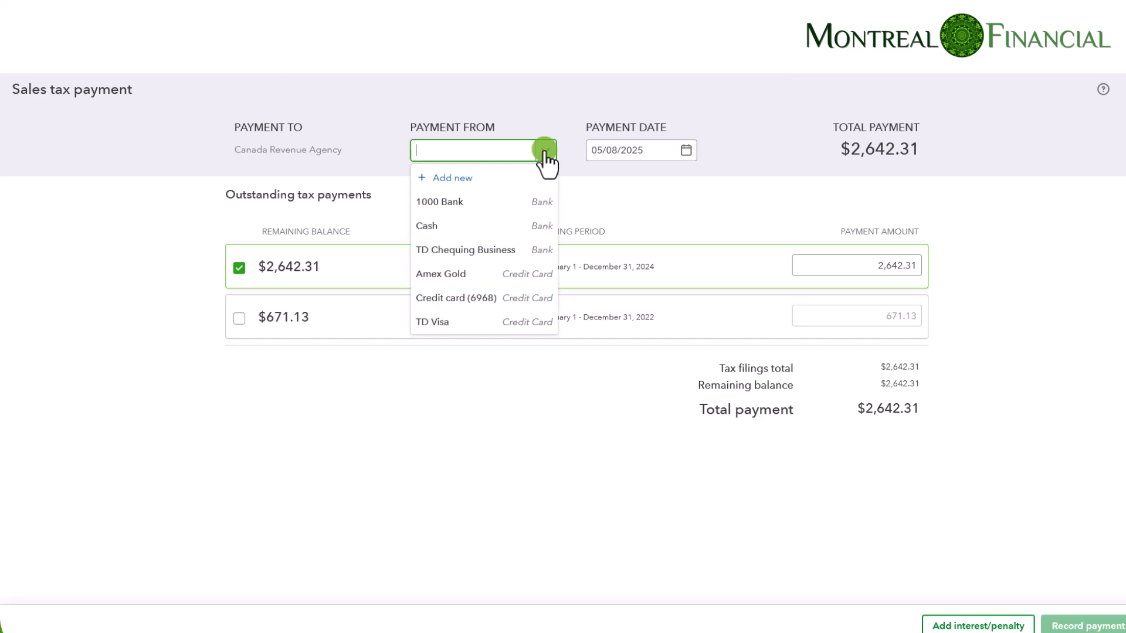
click(464, 202)
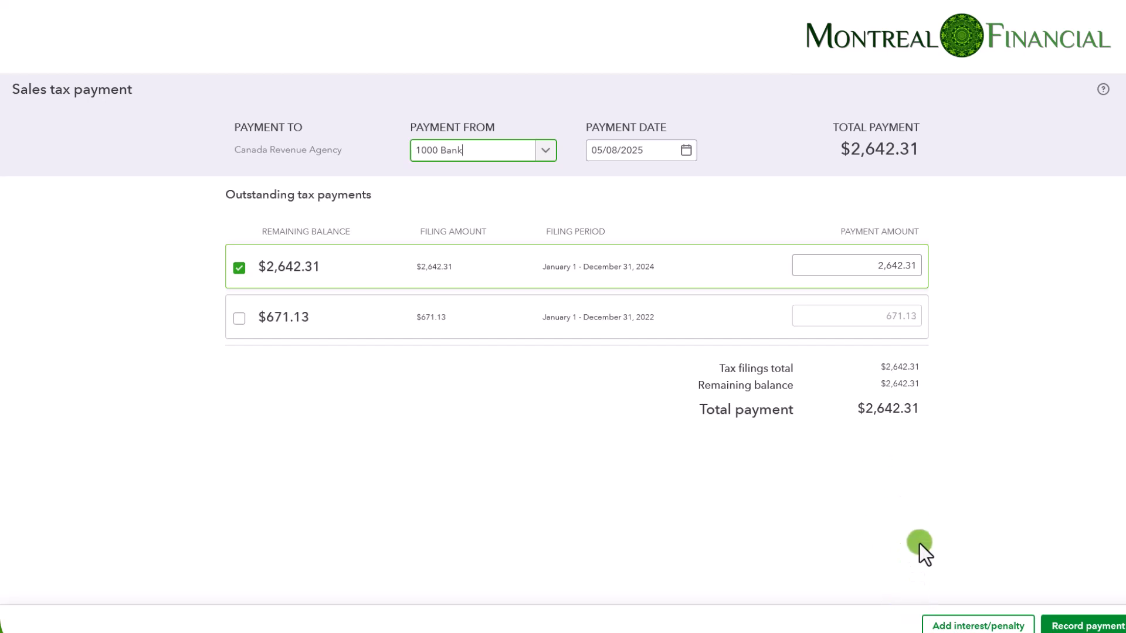
Step: Add an interest/penalty charge to the payment using the Interest and penalties account and the amount 3000-2642.31
click(960, 627)
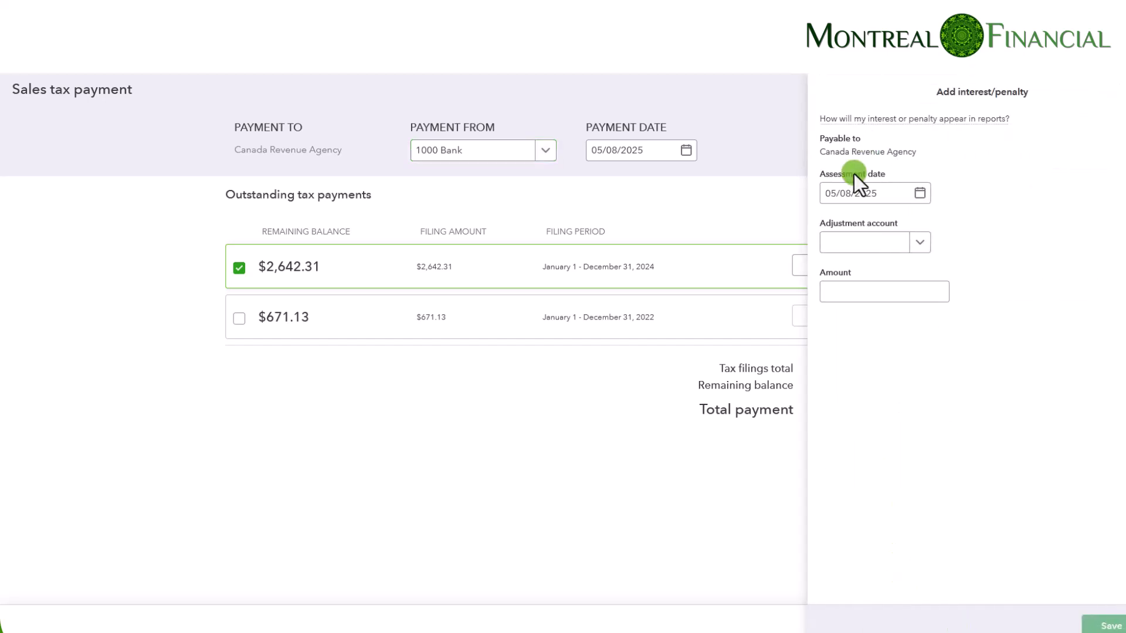
click(850, 243)
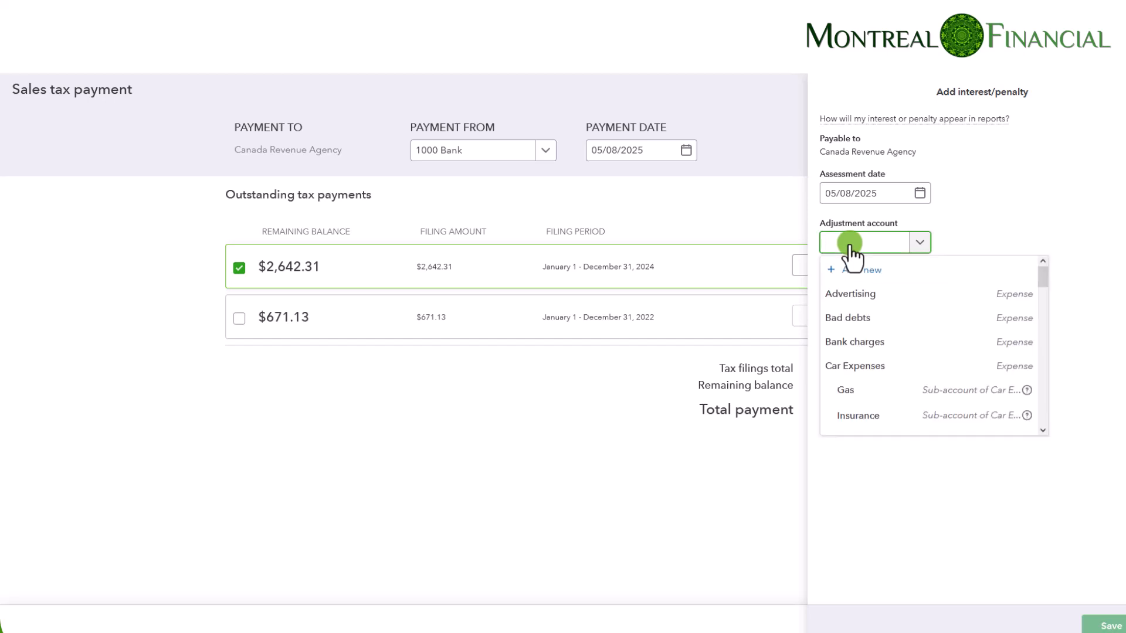
text(Inte)
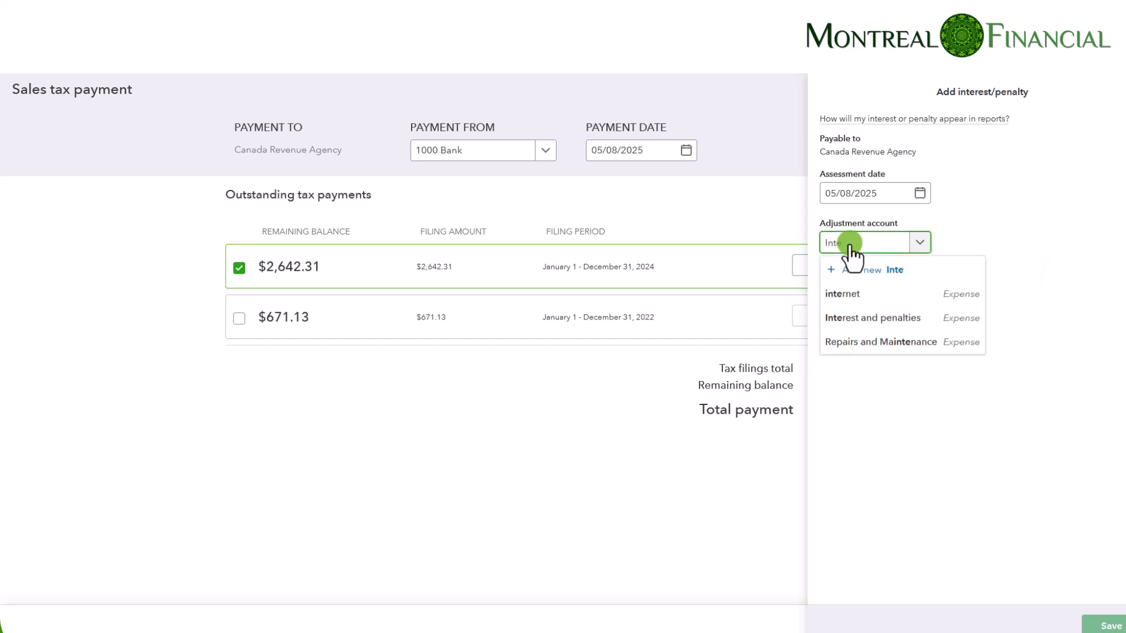
click(885, 320)
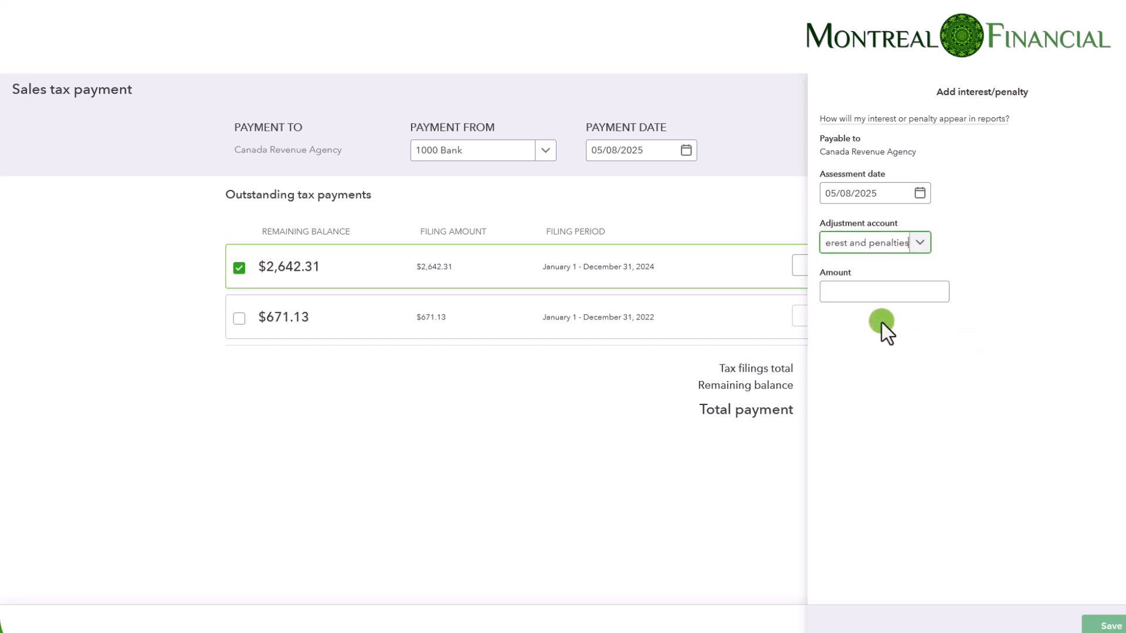
click(850, 290)
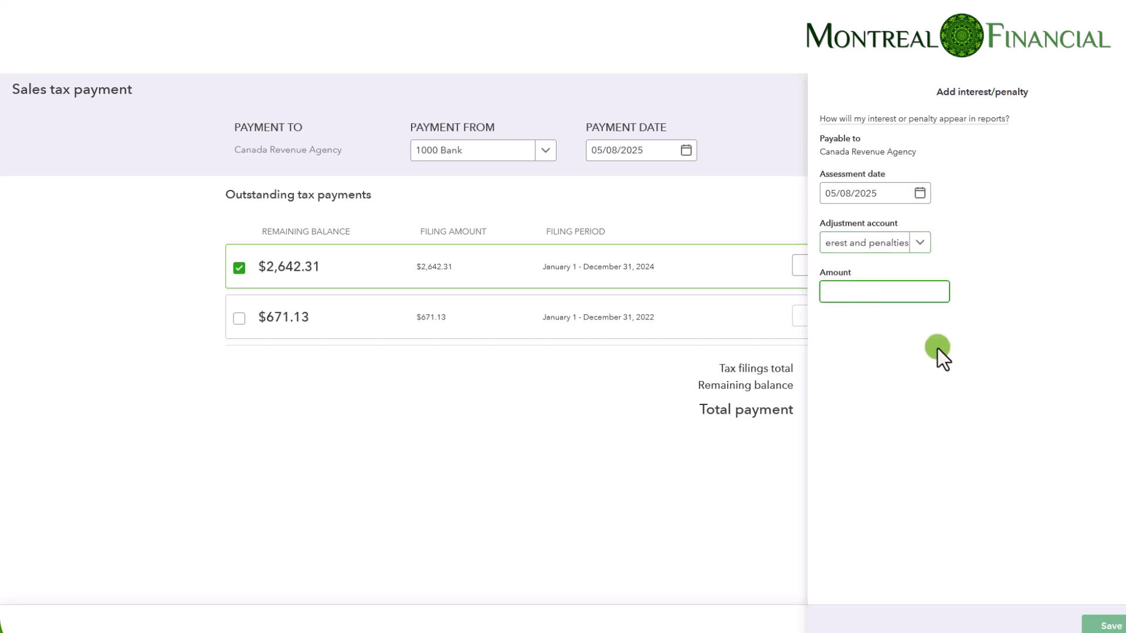
text(3000)
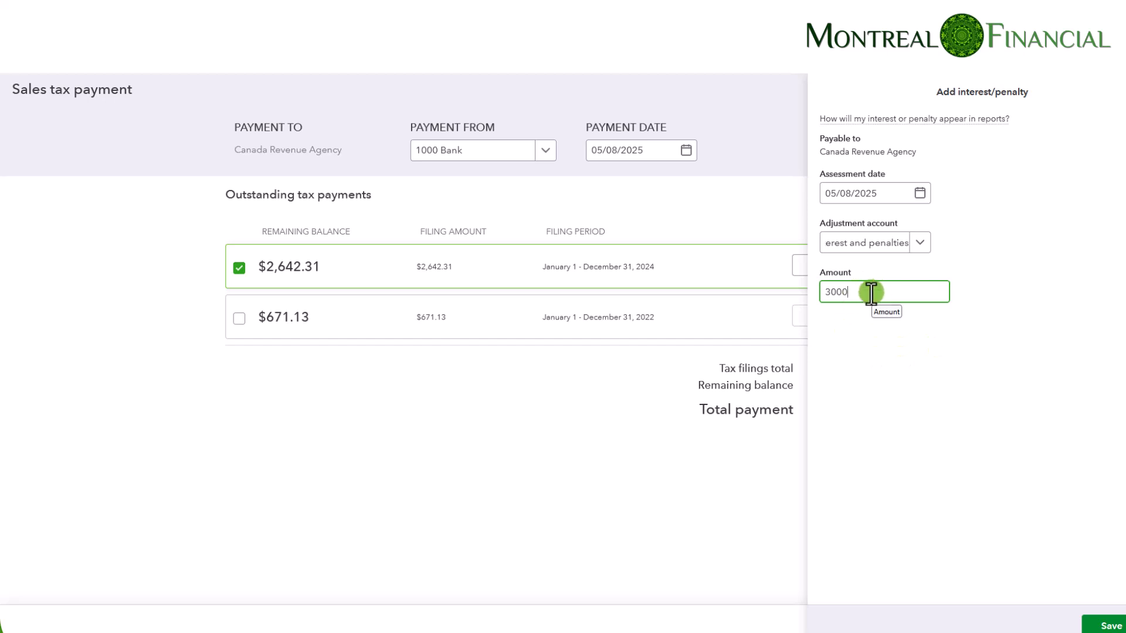
text(-)
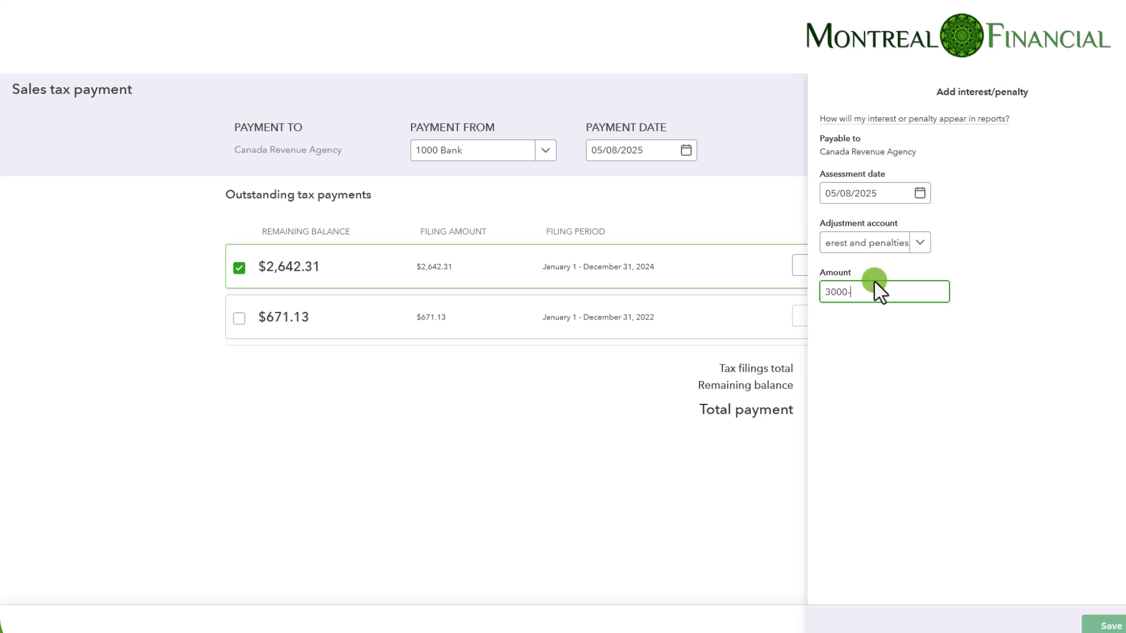
text(2642)
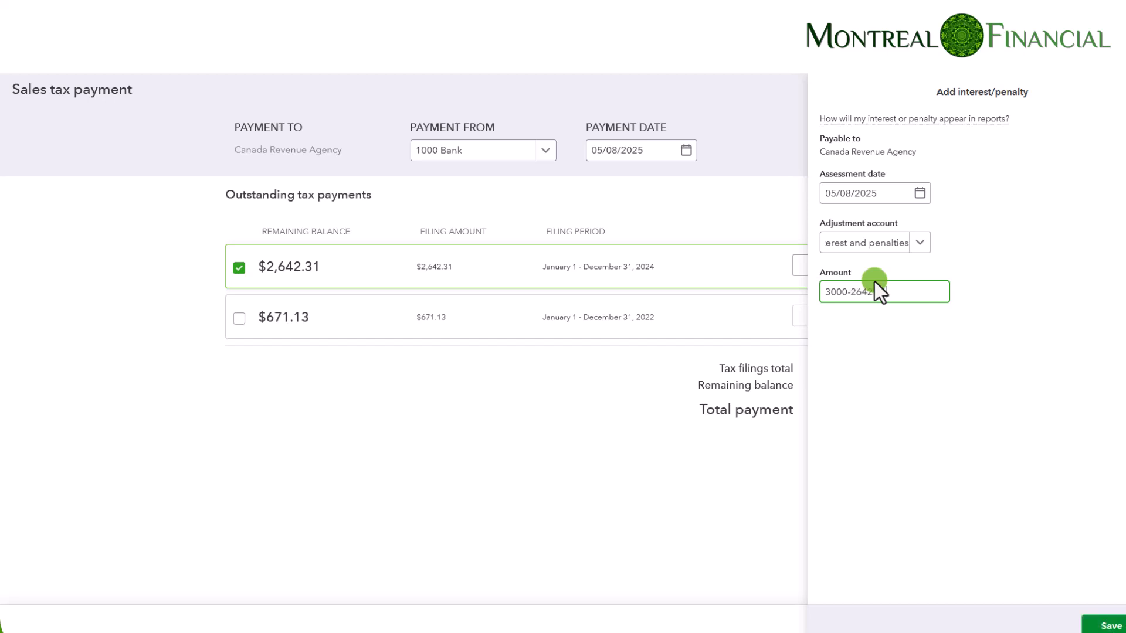
text(.31)
click(900, 356)
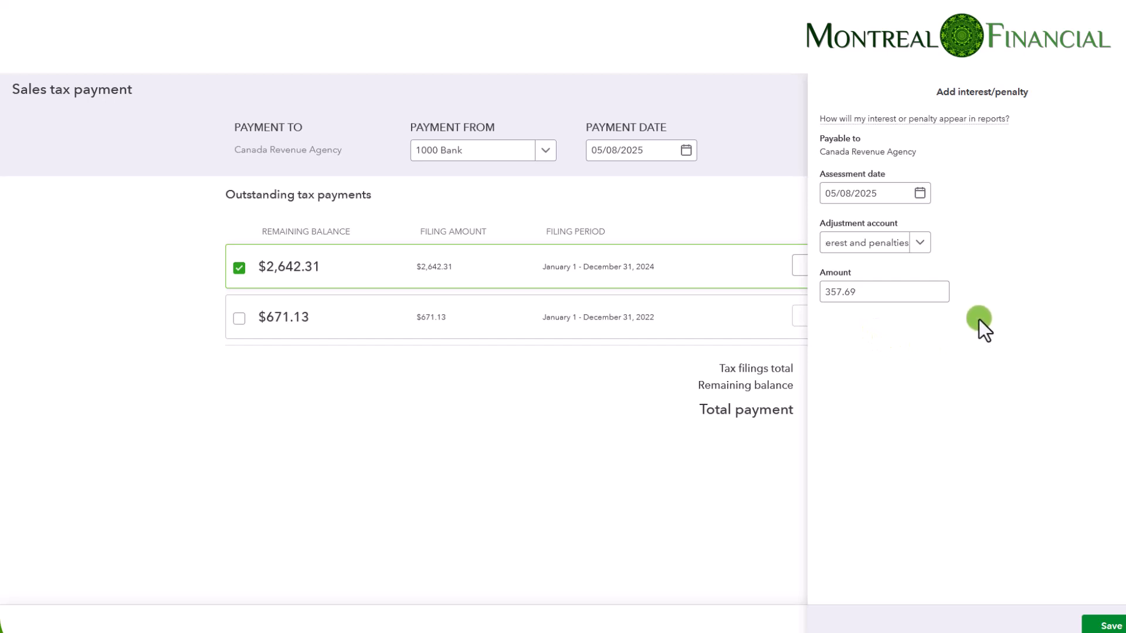
click(1110, 626)
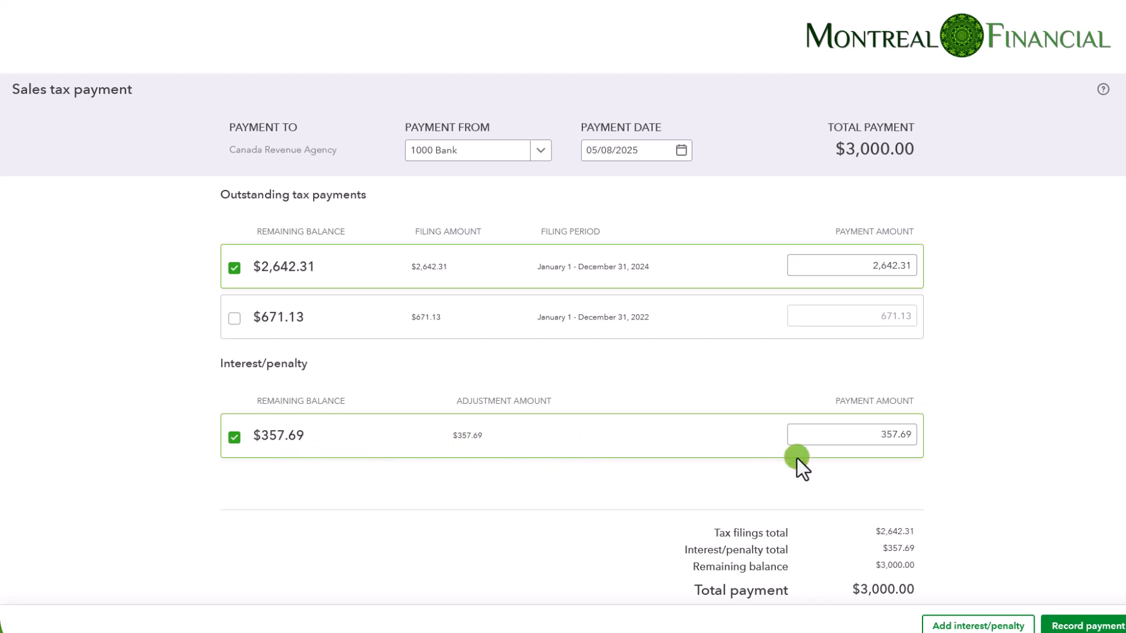
Step: Record the sales tax payment covering the 2024 filing and the interest/penalty charge
click(878, 437)
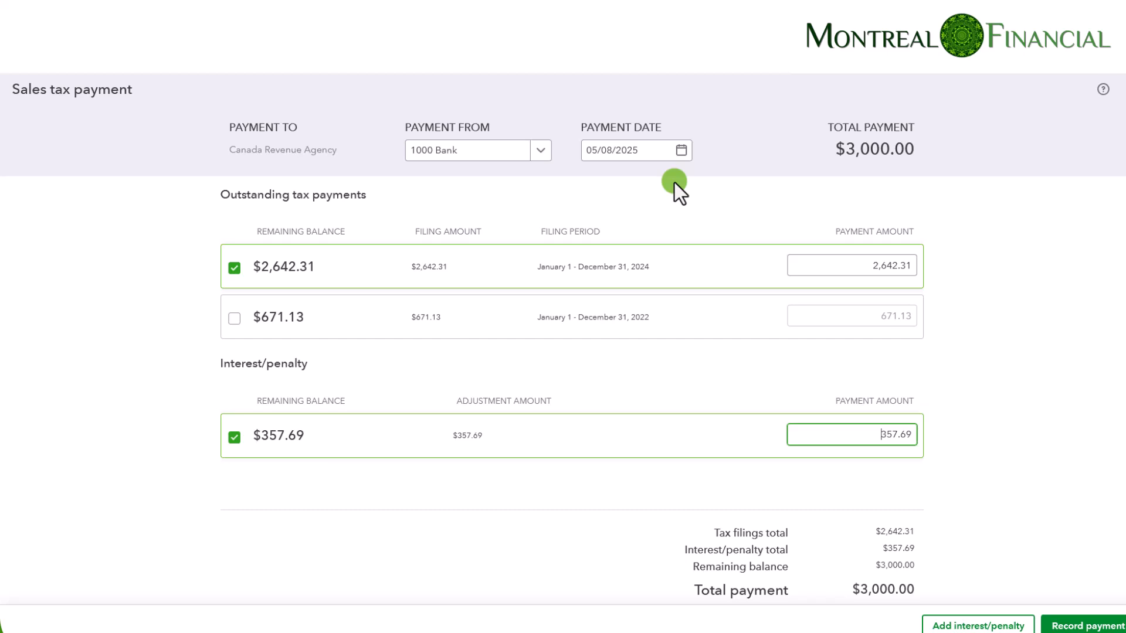
click(1073, 624)
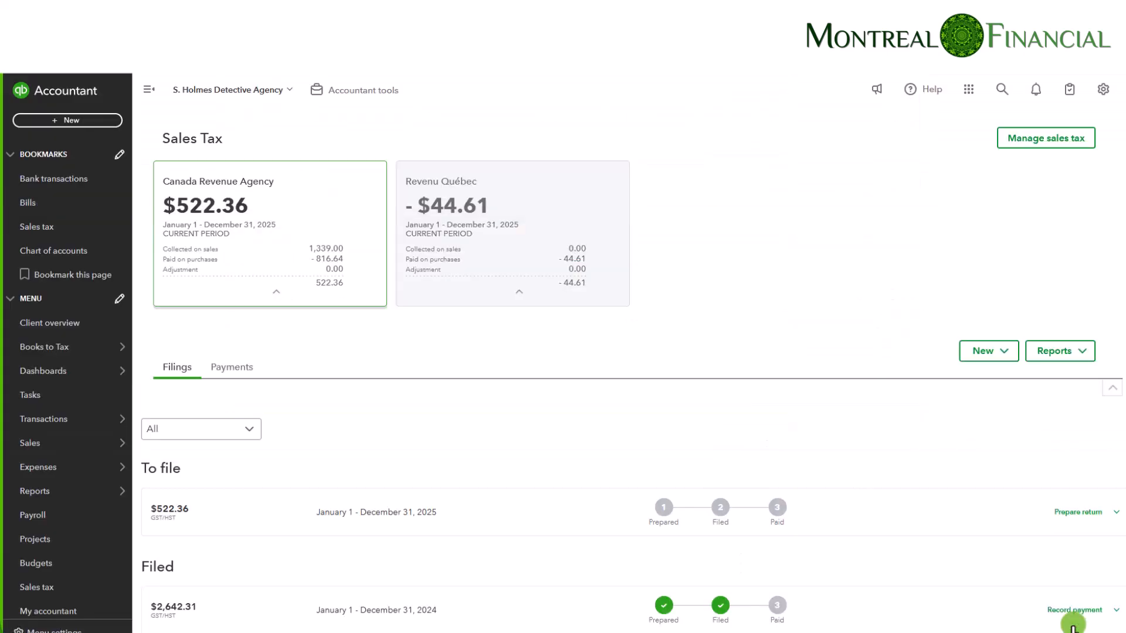